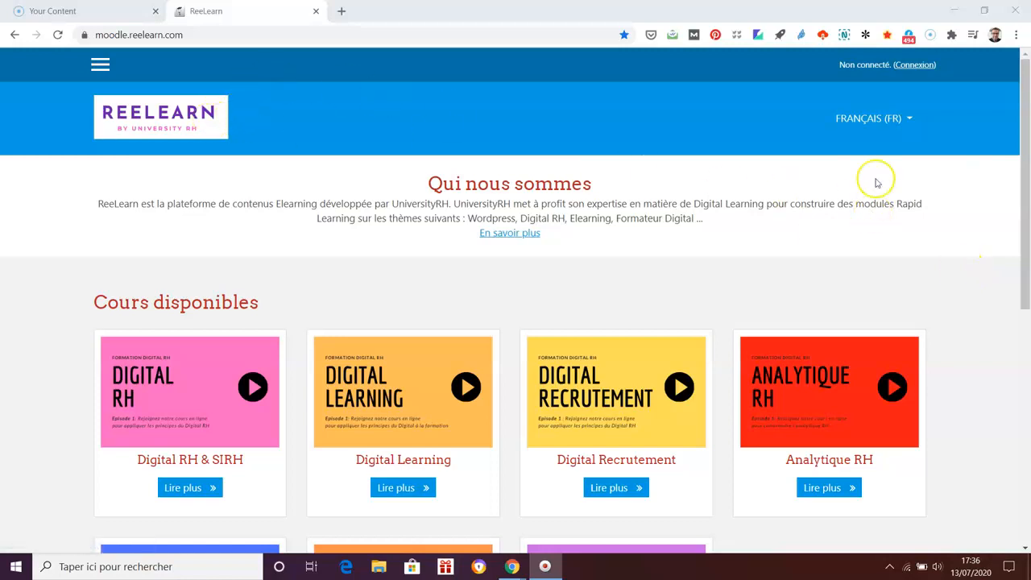
# Log in to the ReeLearn site with the prefilled account credentials and open the site administration
pyautogui.click(912, 66)
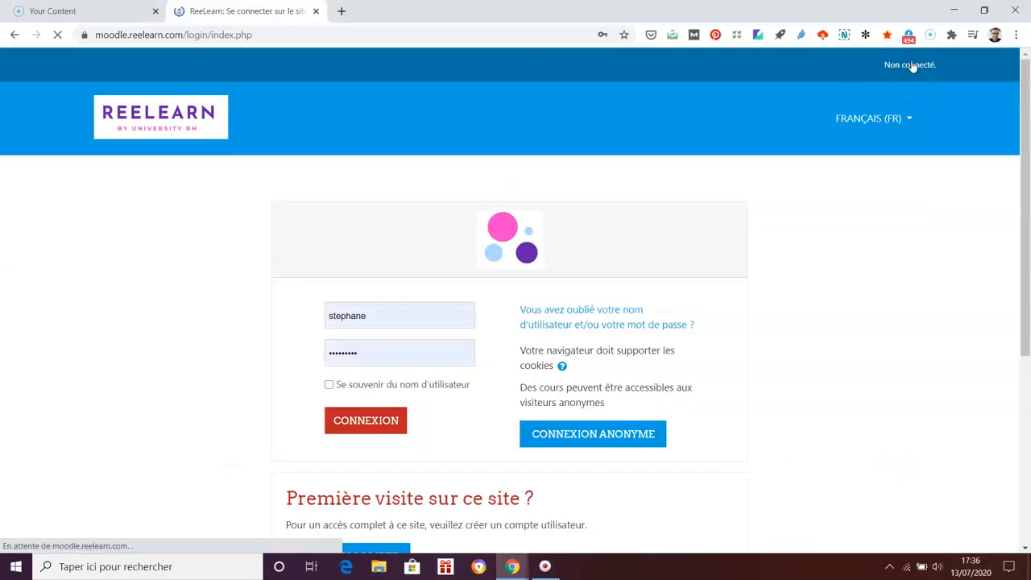
pyautogui.click(373, 424)
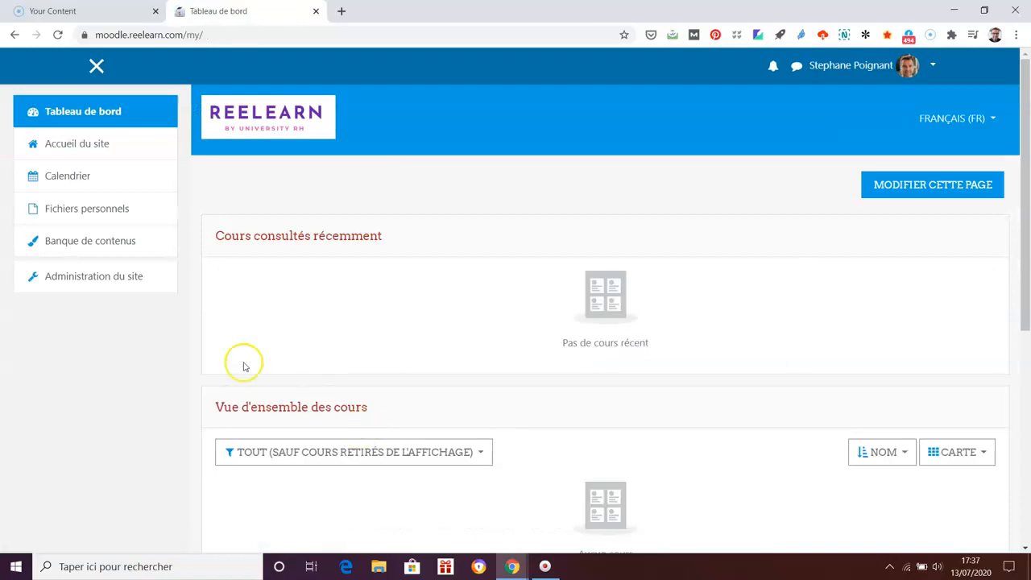
pyautogui.click(111, 281)
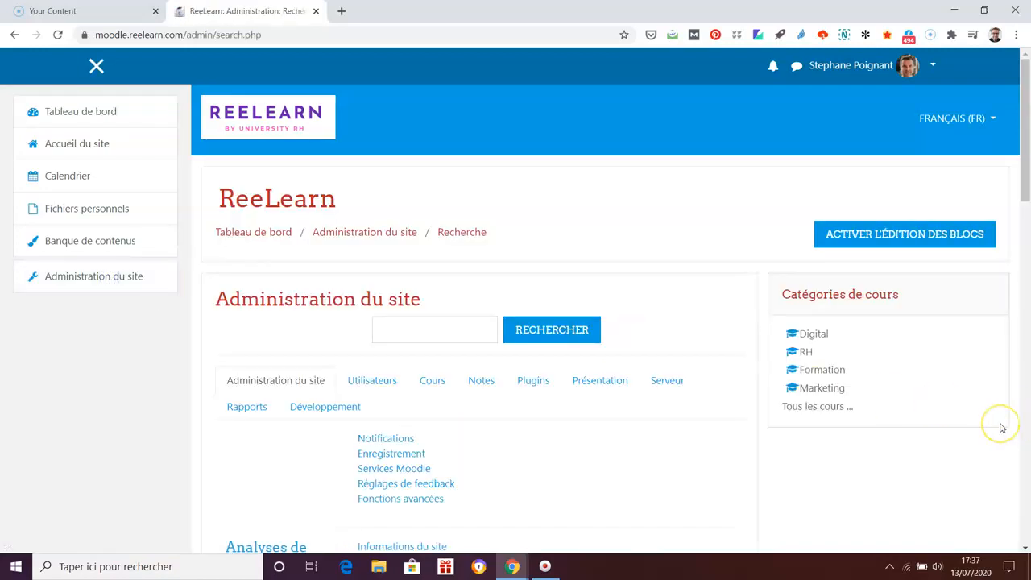
# Open the management page for courses and categories (Gestion des cours et catégories) from the course administration settings
pyautogui.scroll(-2, 1001, 427)
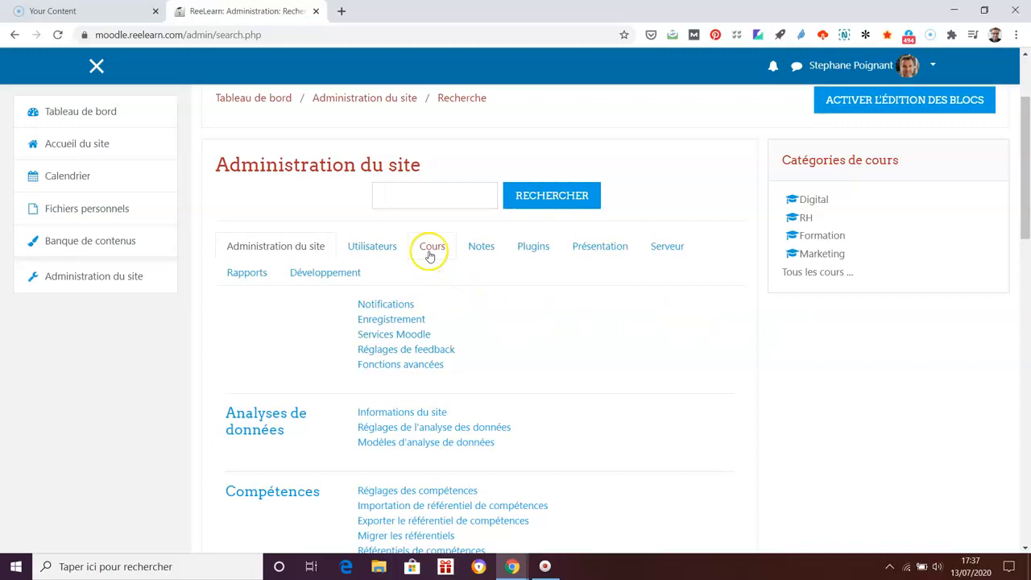
pyautogui.click(433, 248)
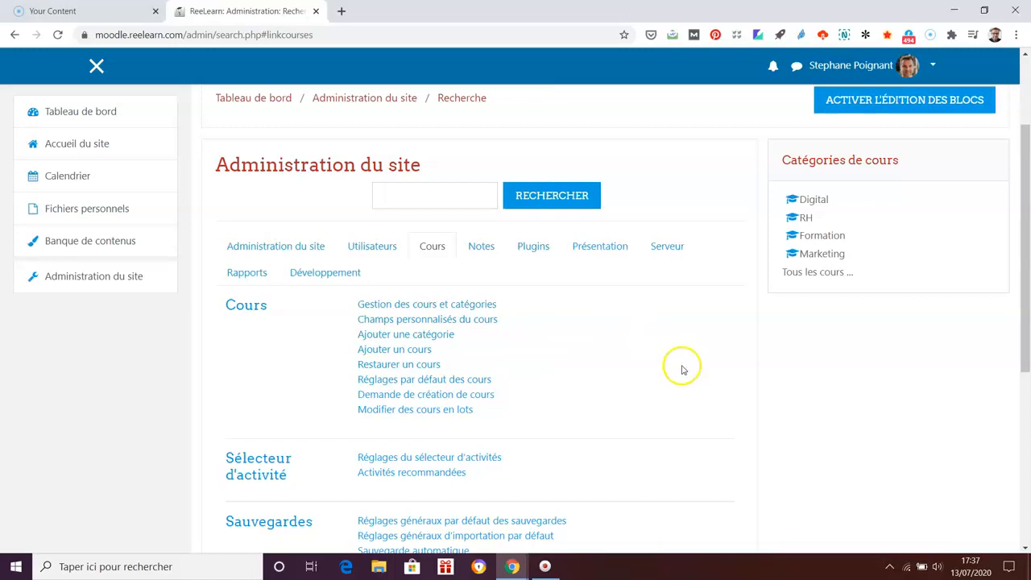
pyautogui.click(429, 304)
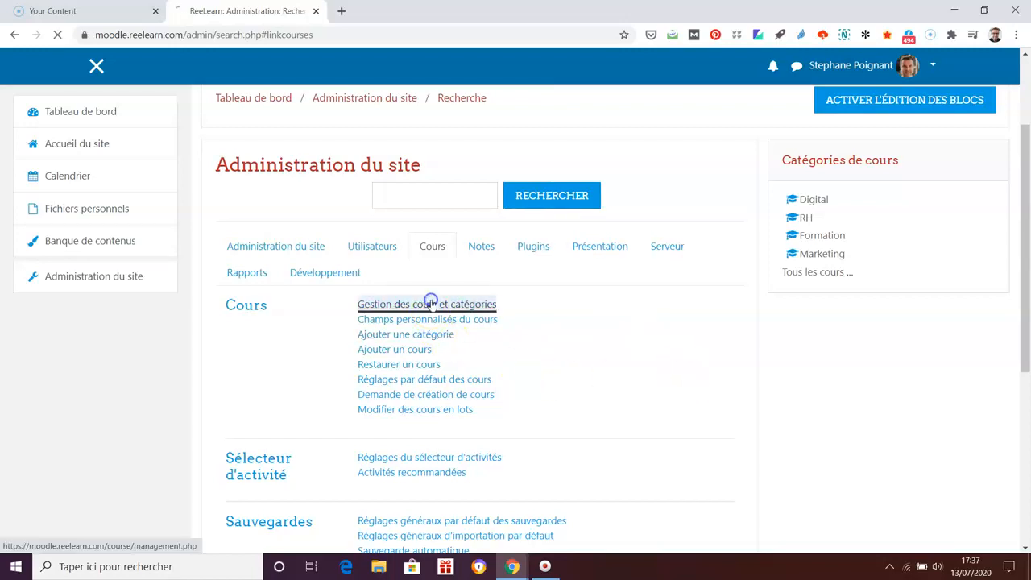
# Start creating a new course and enter "Marketing Digital" as both its full name and its short name
pyautogui.scroll(-2, 1013, 417)
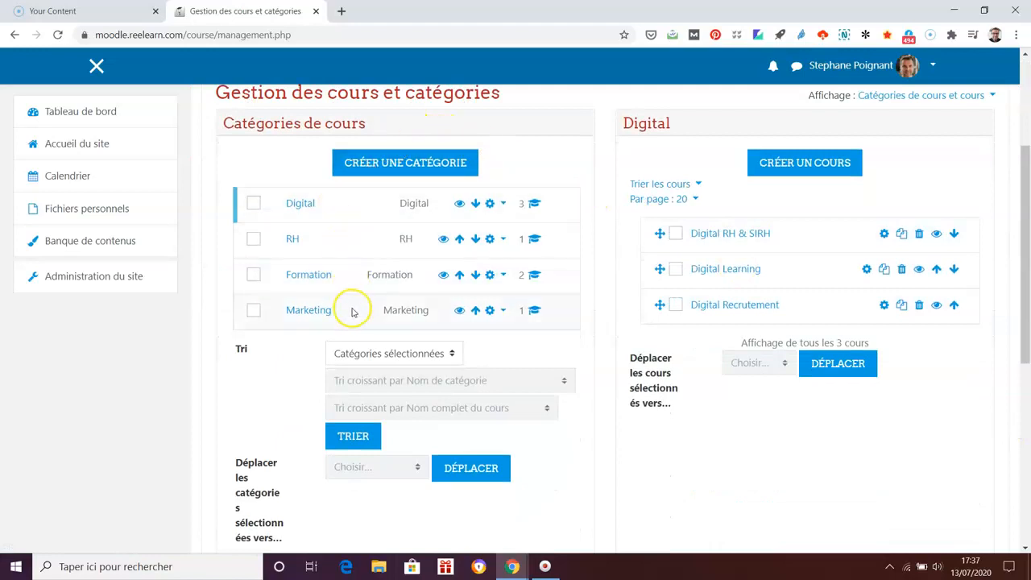
pyautogui.scroll(1, 996, 269)
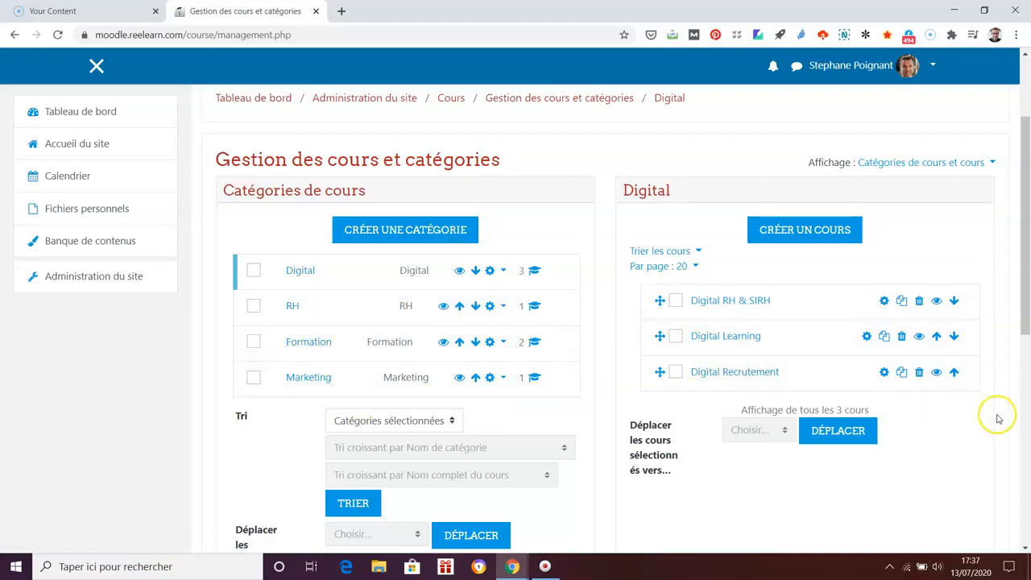
pyautogui.scroll(2, 999, 417)
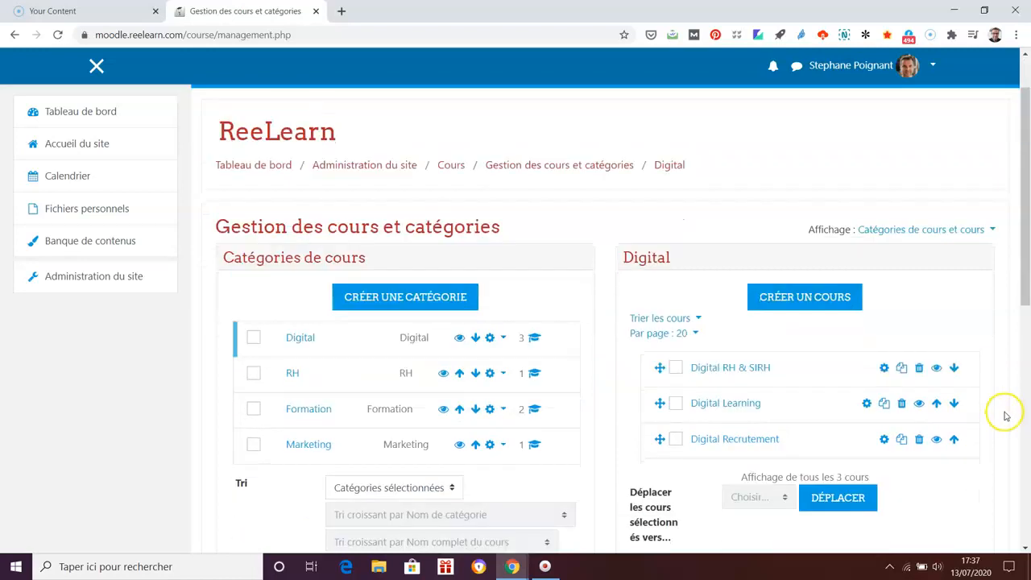
pyautogui.click(811, 298)
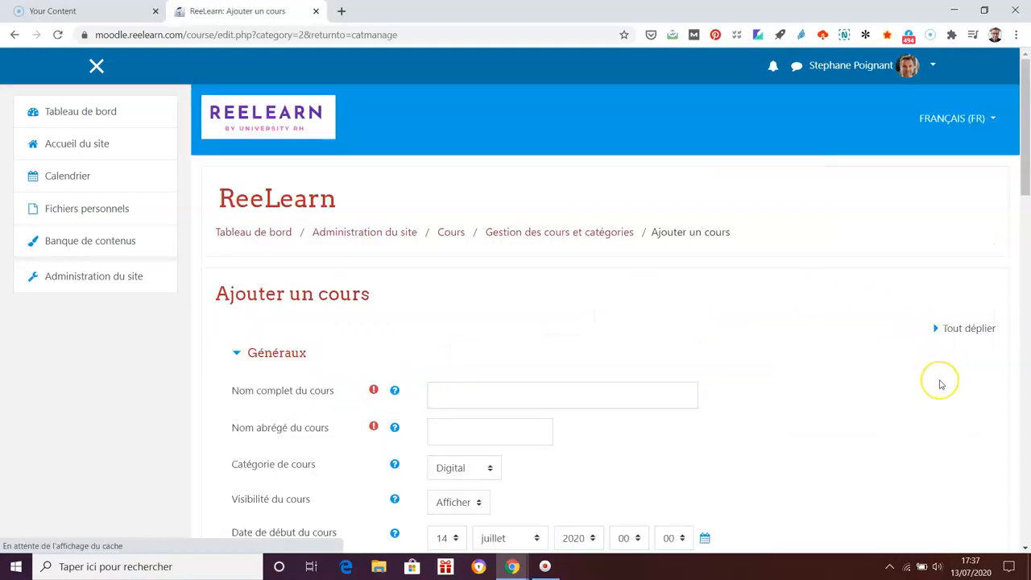
pyautogui.scroll(-2, 941, 384)
pyautogui.click(518, 257)
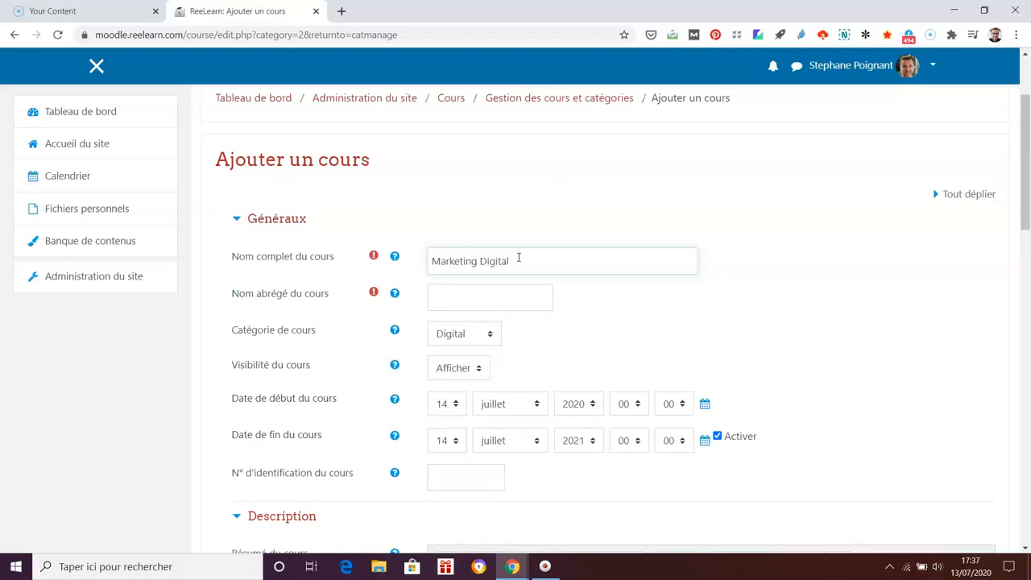
pyautogui.moveTo(520, 261); pyautogui.dragTo(436, 259)
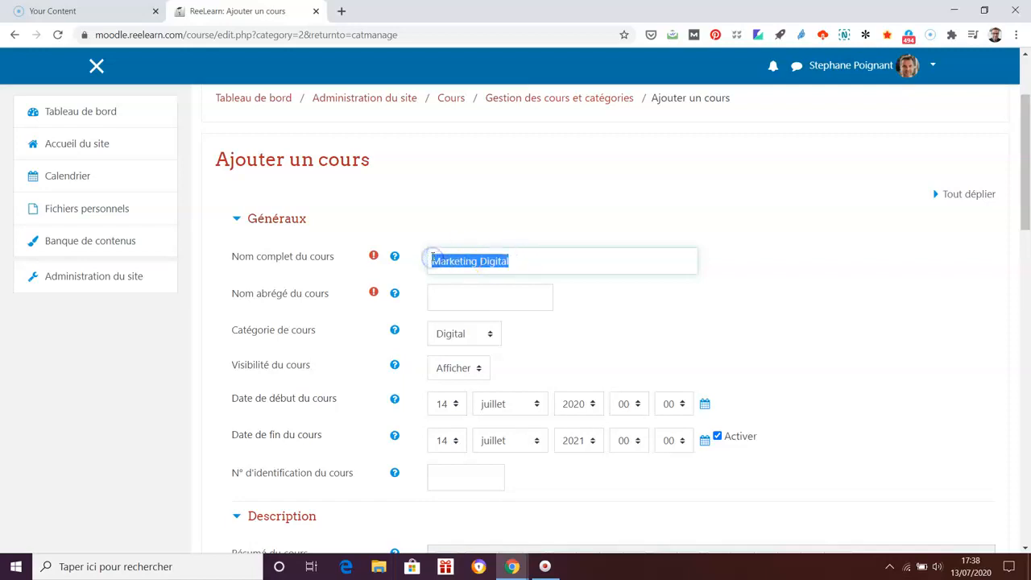
pyautogui.click(526, 297)
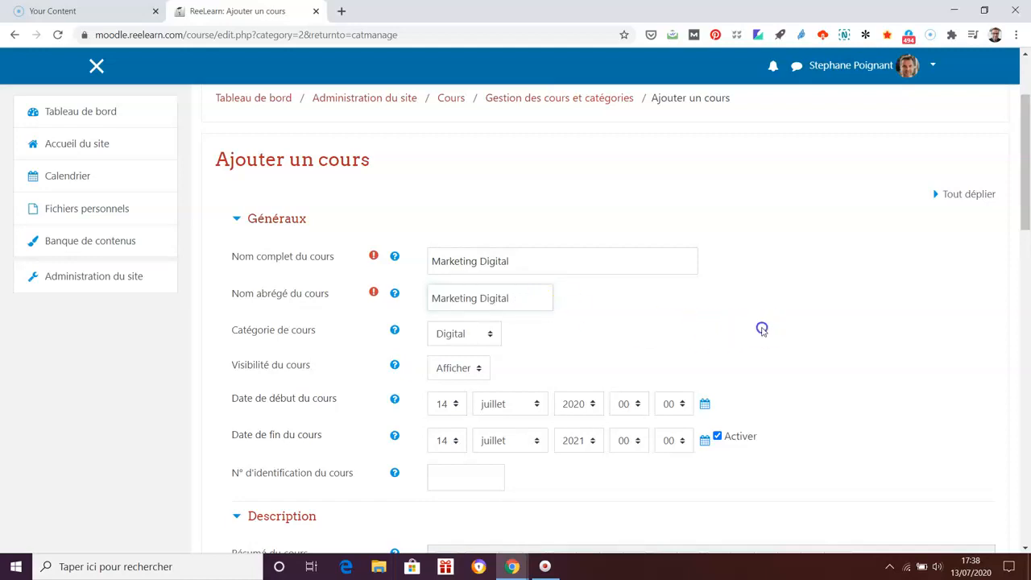
# Assign the new course to the Marketing category and choose Afficher as its visibility
pyautogui.scroll(-1, 872, 354)
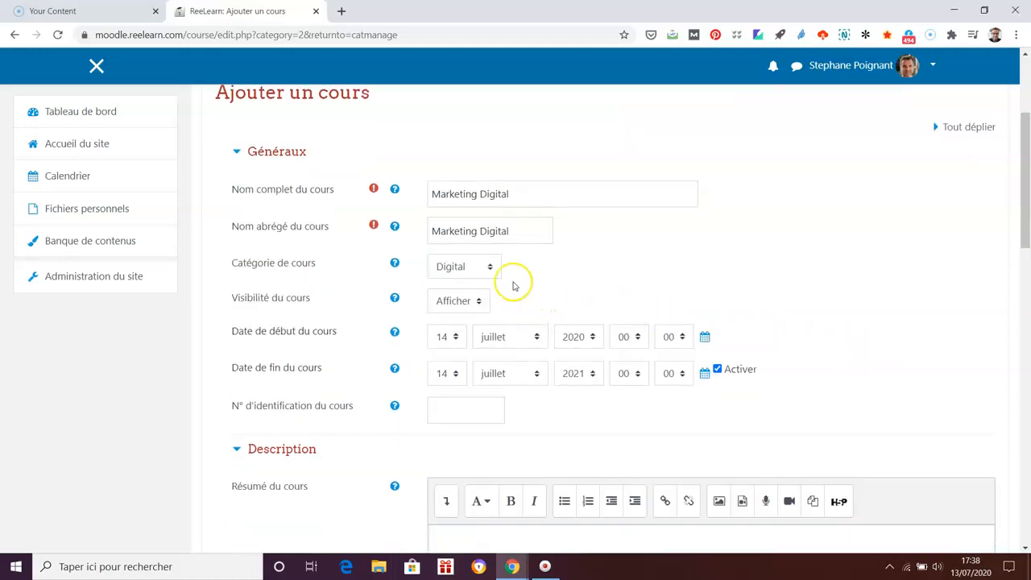
pyautogui.click(488, 266)
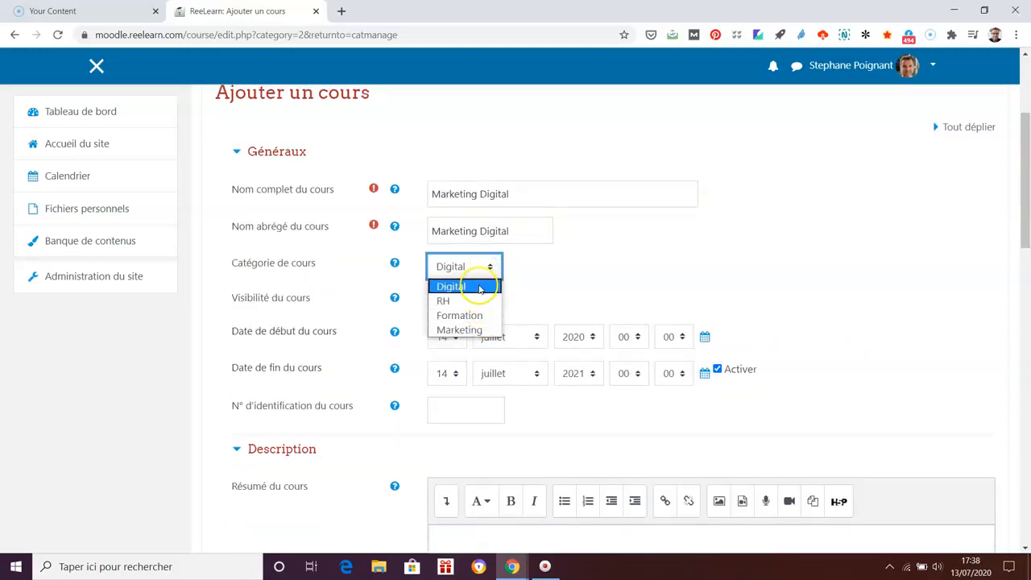
pyautogui.click(476, 327)
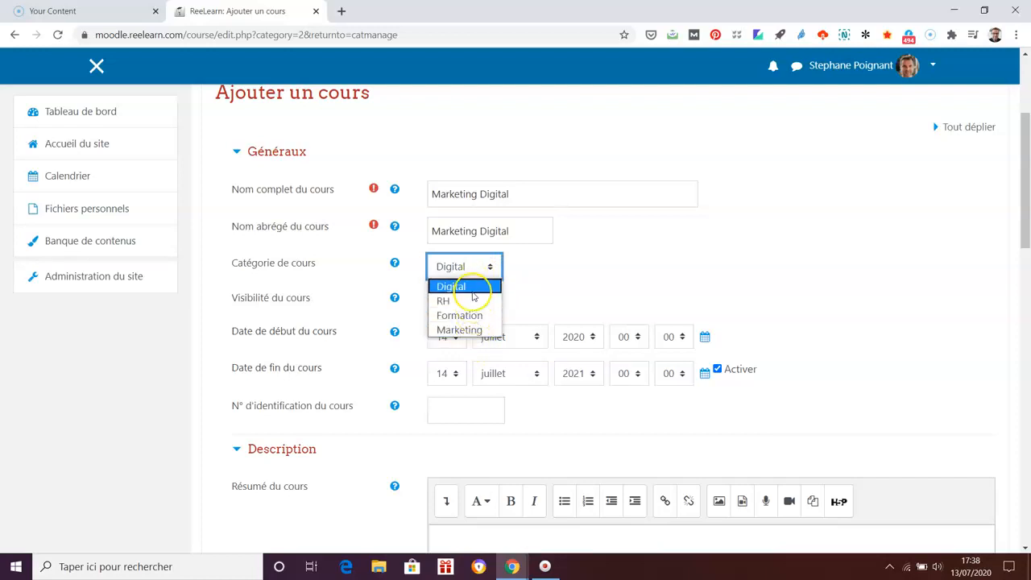
pyautogui.click(471, 330)
pyautogui.click(909, 322)
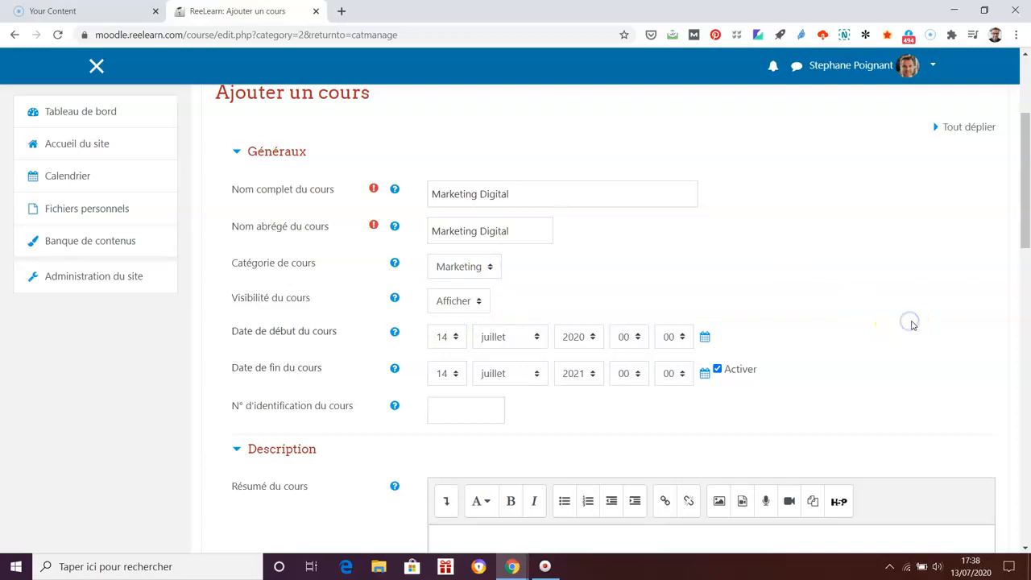
pyautogui.scroll(-1, 913, 325)
pyautogui.click(475, 235)
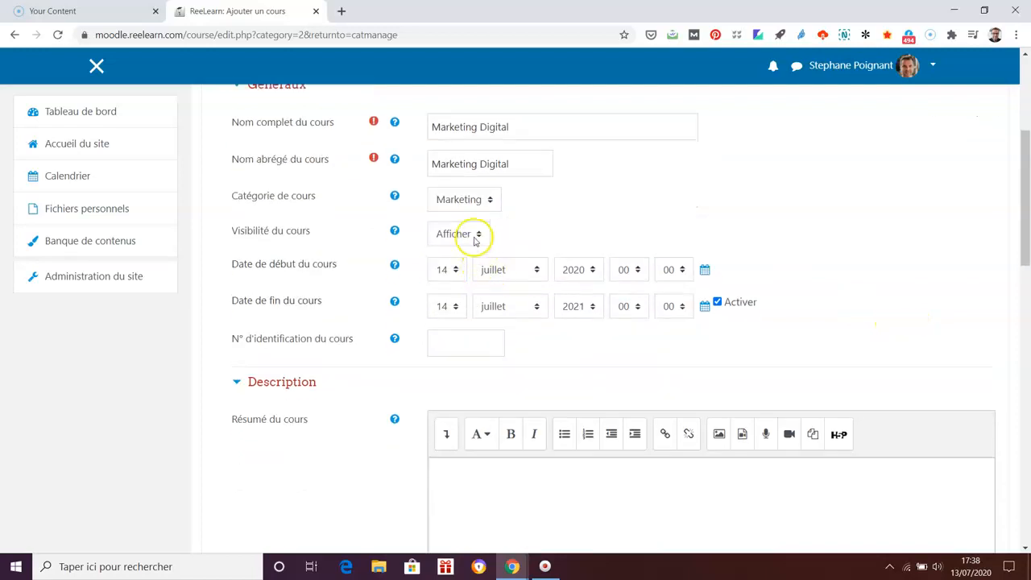
pyautogui.click(457, 268)
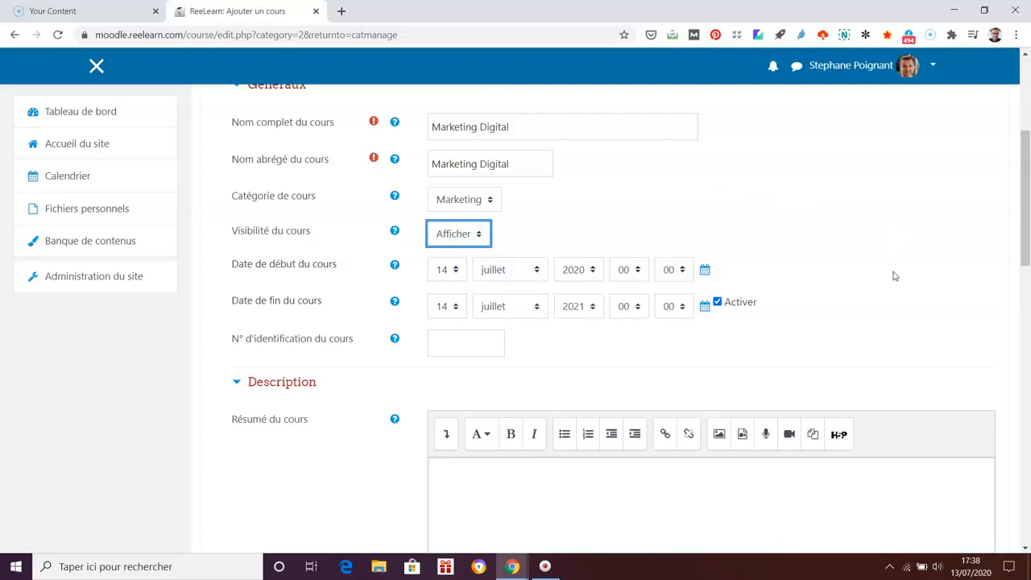
# Write the course summary "Ce cours de marketing digital vous permettra de devenir chef de projet ...."
pyautogui.scroll(-1, 894, 275)
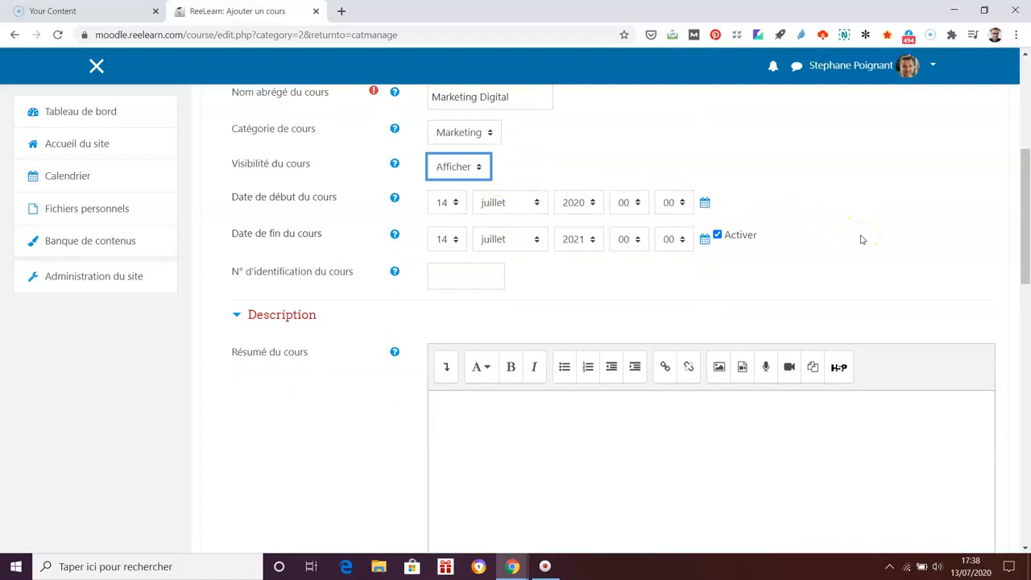
pyautogui.scroll(-1, 866, 243)
pyautogui.click(635, 430)
pyautogui.scroll(2, 635, 429)
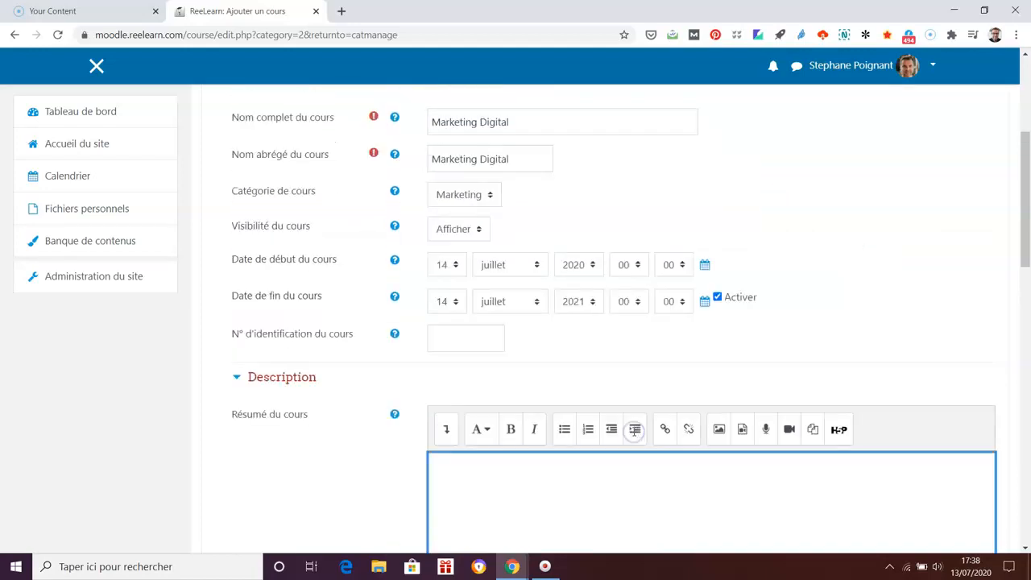
pyautogui.scroll(-4, 856, 364)
pyautogui.click(679, 348)
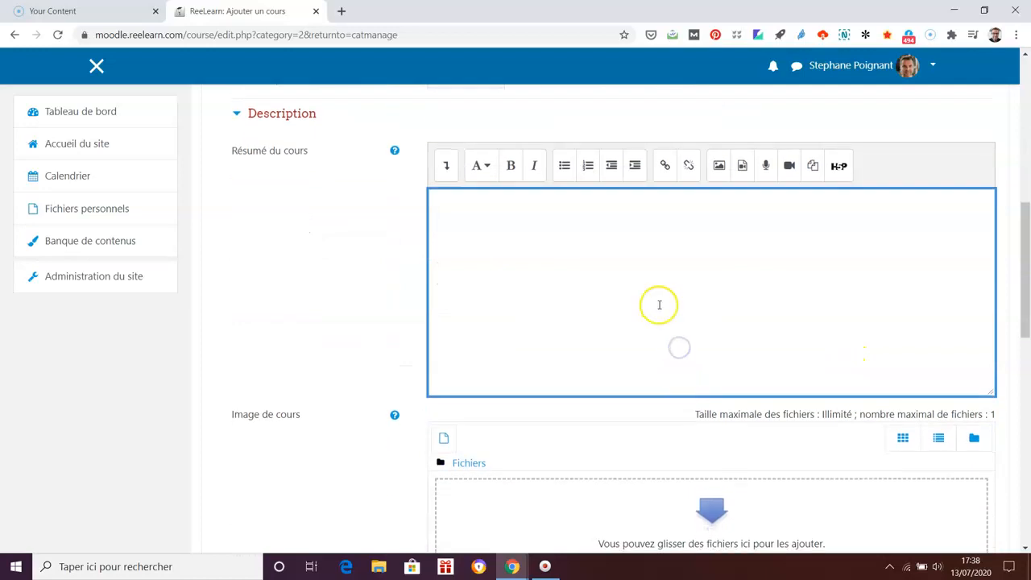
pyautogui.scroll(1, 664, 322)
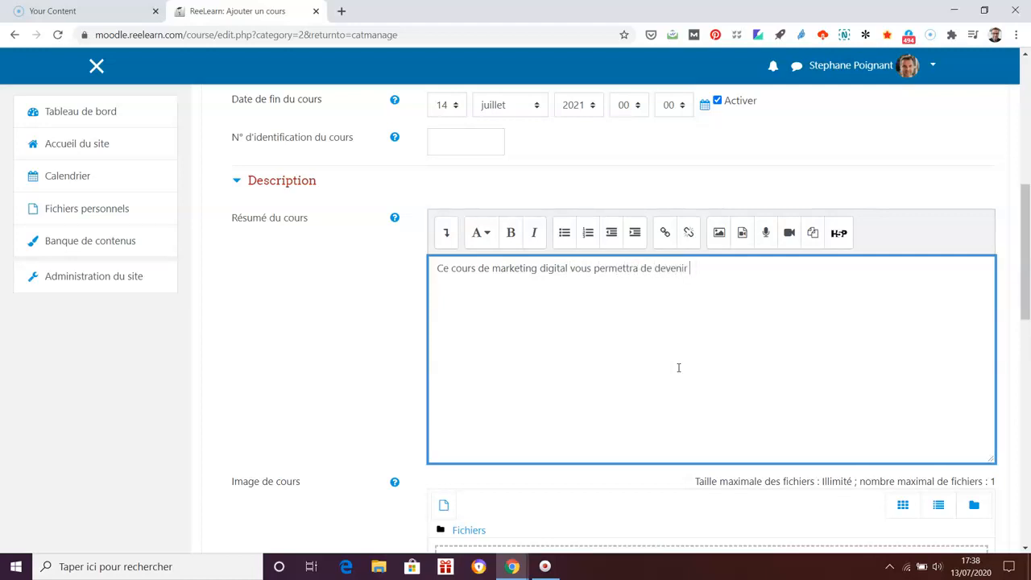
pyautogui.write('jet ...')
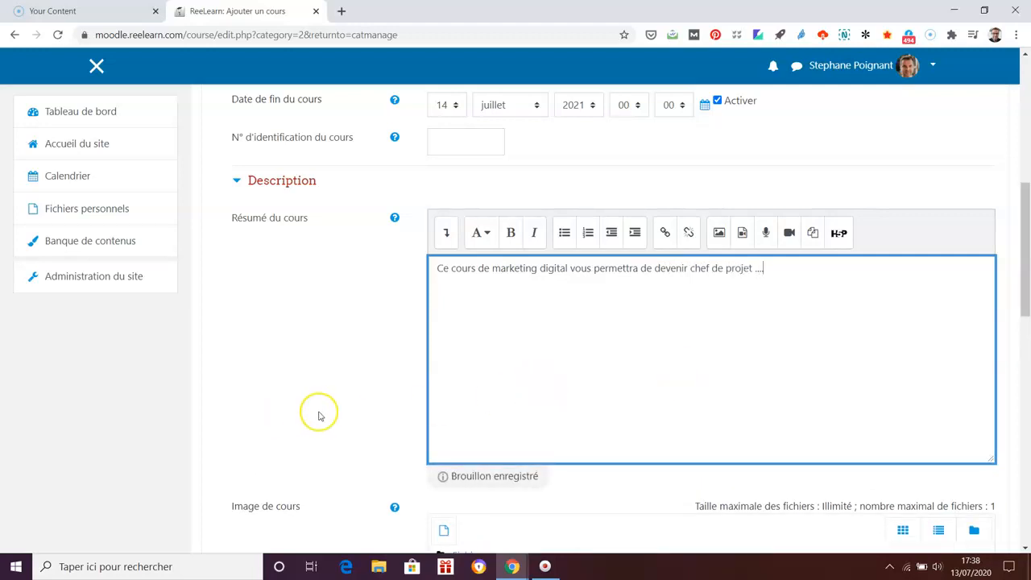
# Upload the file 1.png from the Moodle - youtube folder as the course image
pyautogui.scroll(-2, 320, 414)
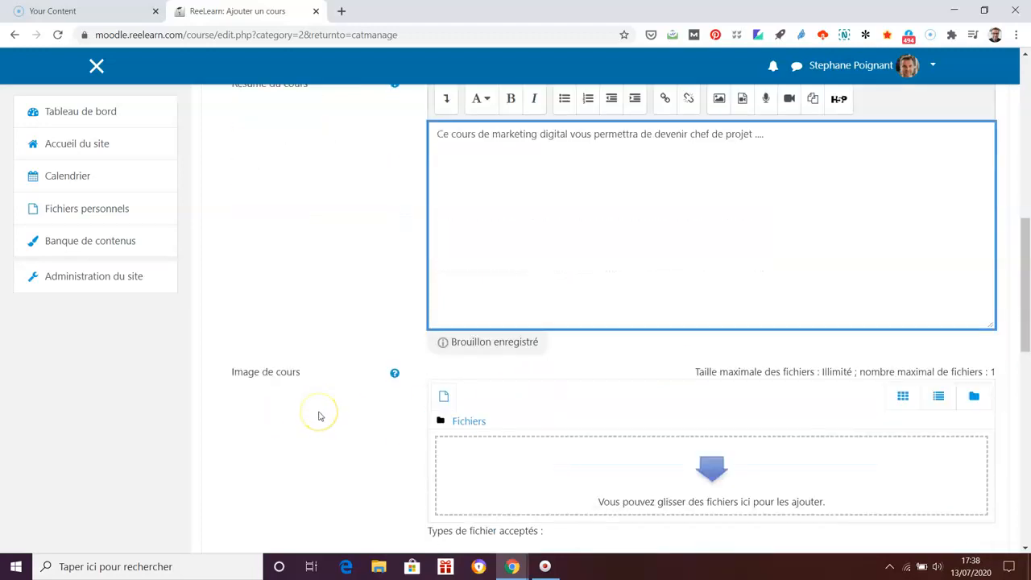
pyautogui.scroll(-1, 320, 416)
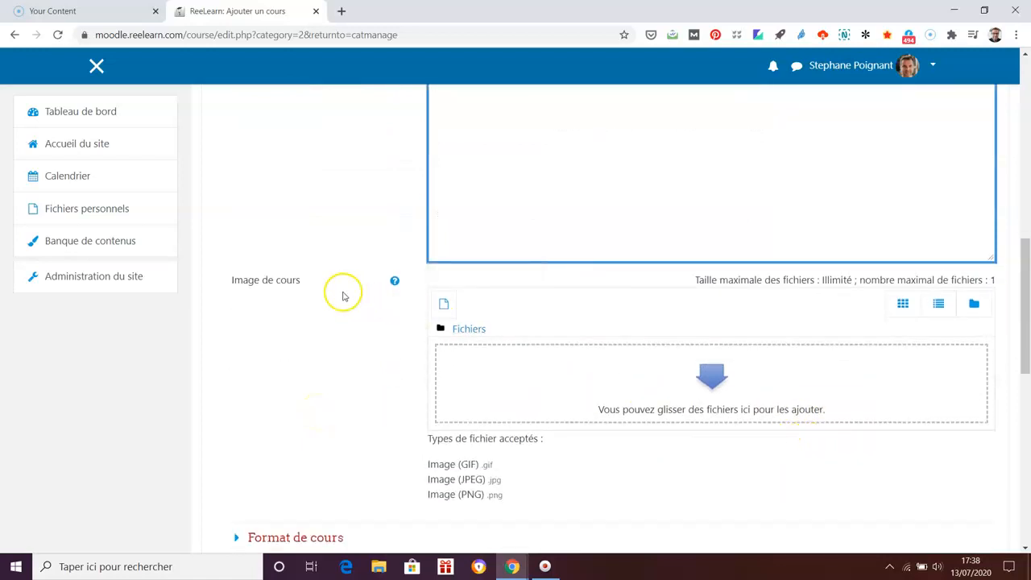
pyautogui.click(712, 384)
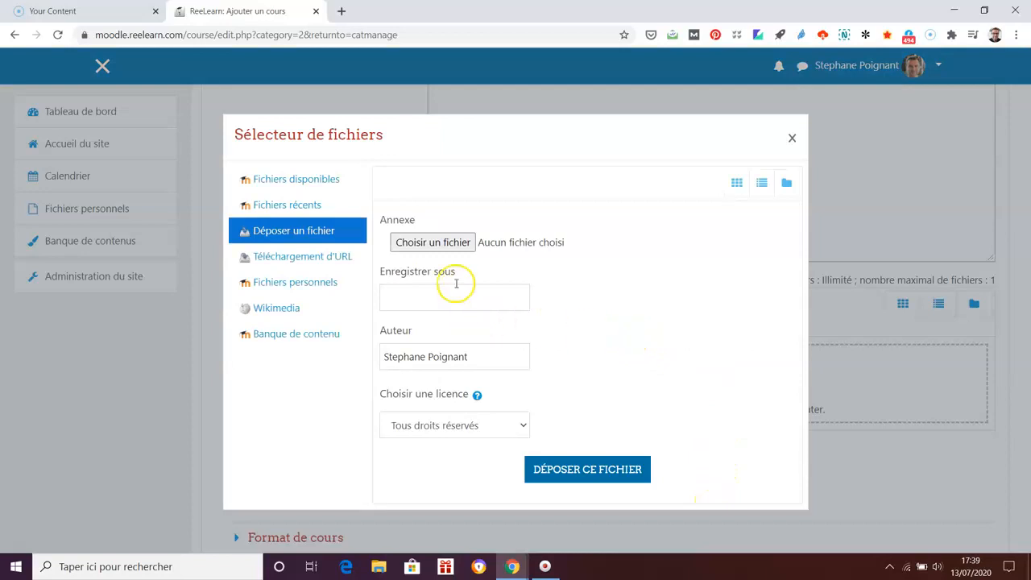
pyautogui.click(448, 243)
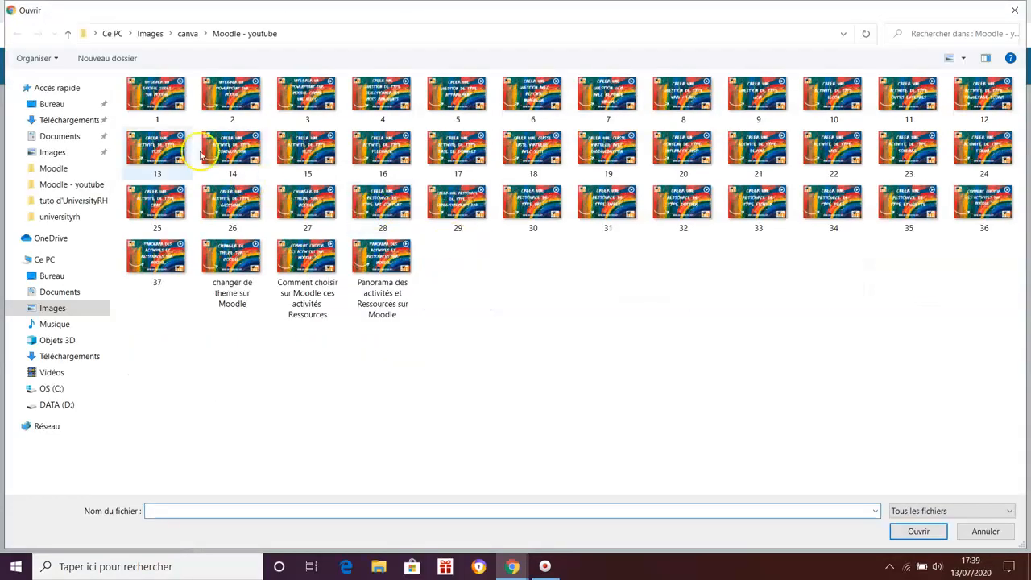
pyautogui.click(157, 96)
pyautogui.click(916, 531)
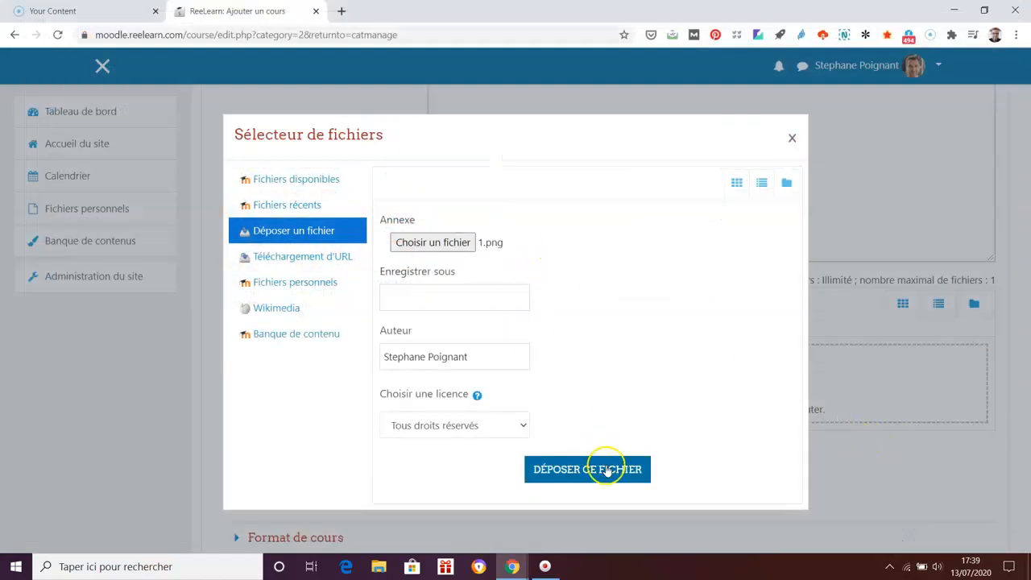
pyautogui.click(604, 471)
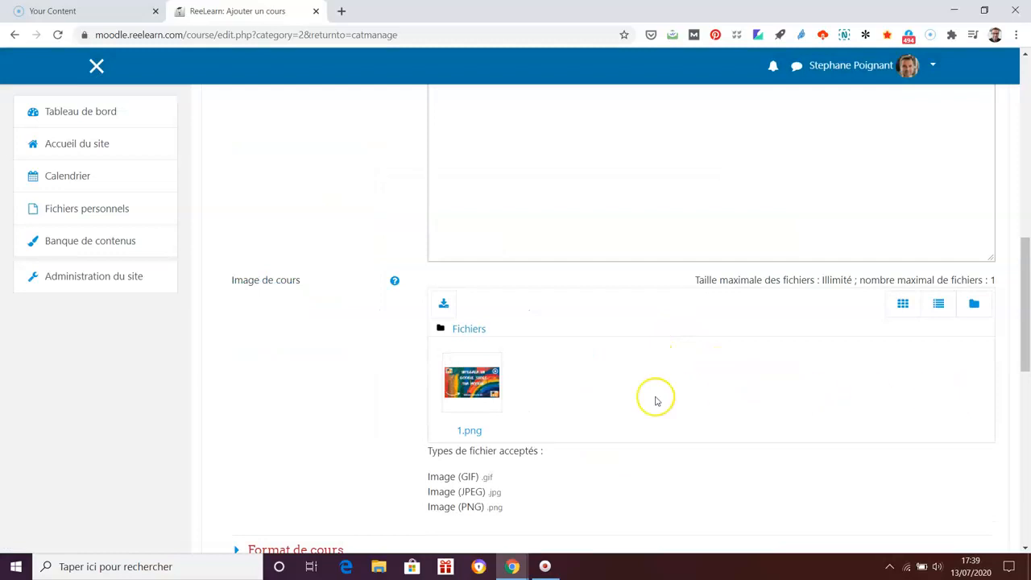
# Review the course form, then save the new course and return to the course management page
pyautogui.scroll(3, 978, 433)
pyautogui.scroll(-2, 542, 438)
pyautogui.scroll(1, 542, 437)
pyautogui.scroll(4, 542, 438)
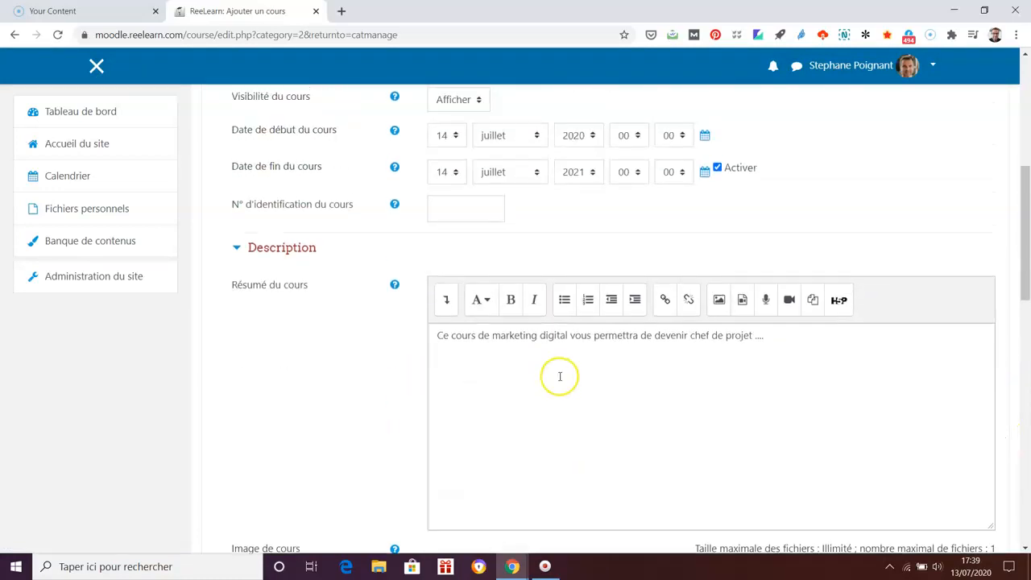
pyautogui.scroll(1, 556, 354)
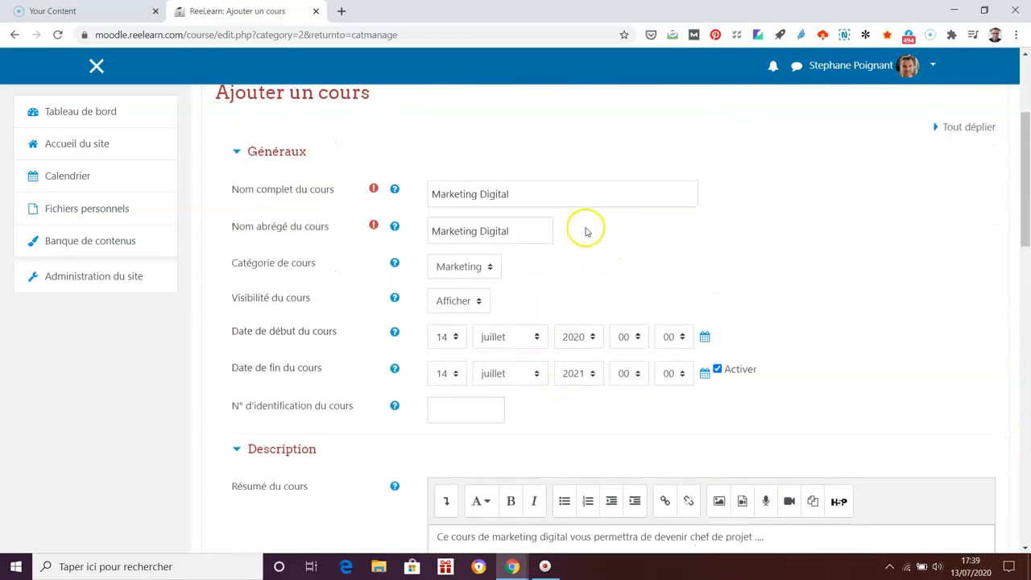
pyautogui.scroll(-3, 1006, 385)
pyautogui.scroll(-10, 1023, 392)
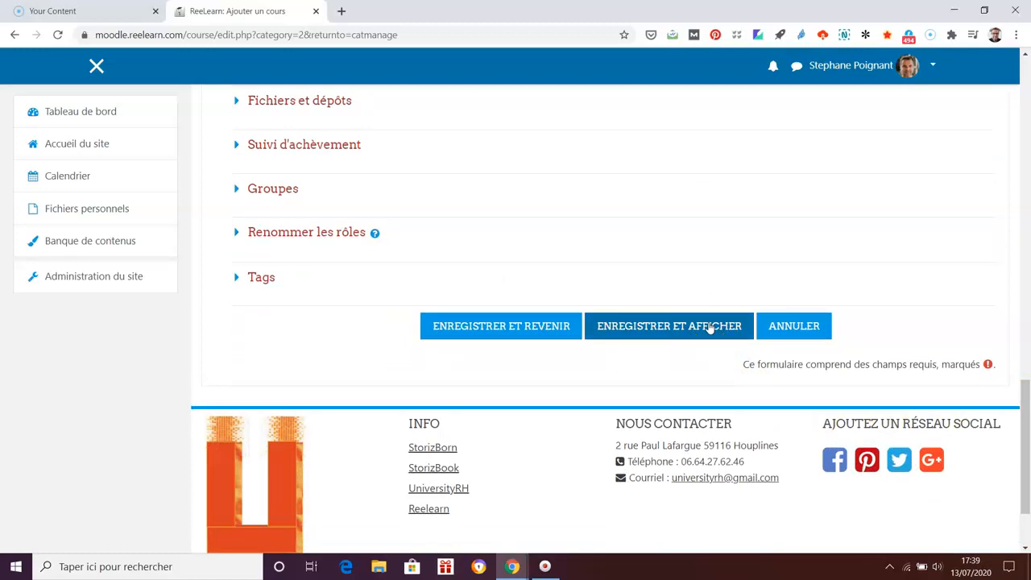
pyautogui.click(475, 328)
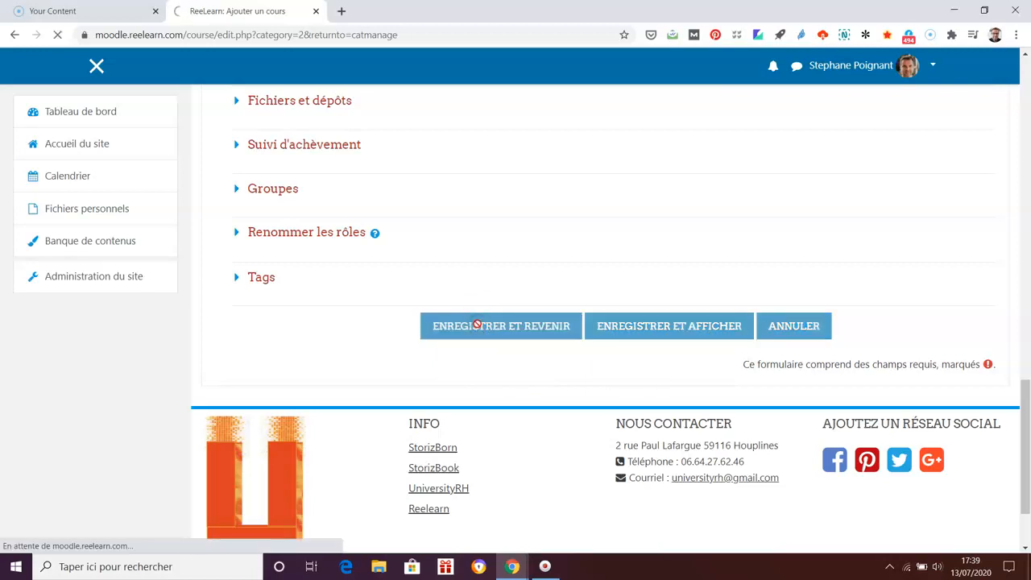
pyautogui.scroll(-2, 1015, 427)
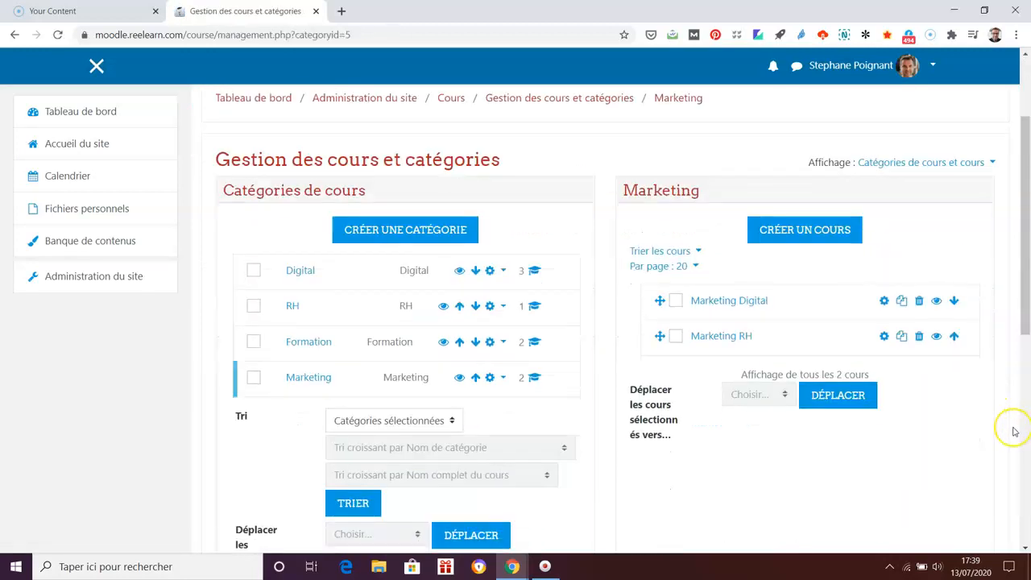
# Select the Marketing Digital course in the Marketing category's course list and look over its entry
pyautogui.scroll(-1, 1014, 433)
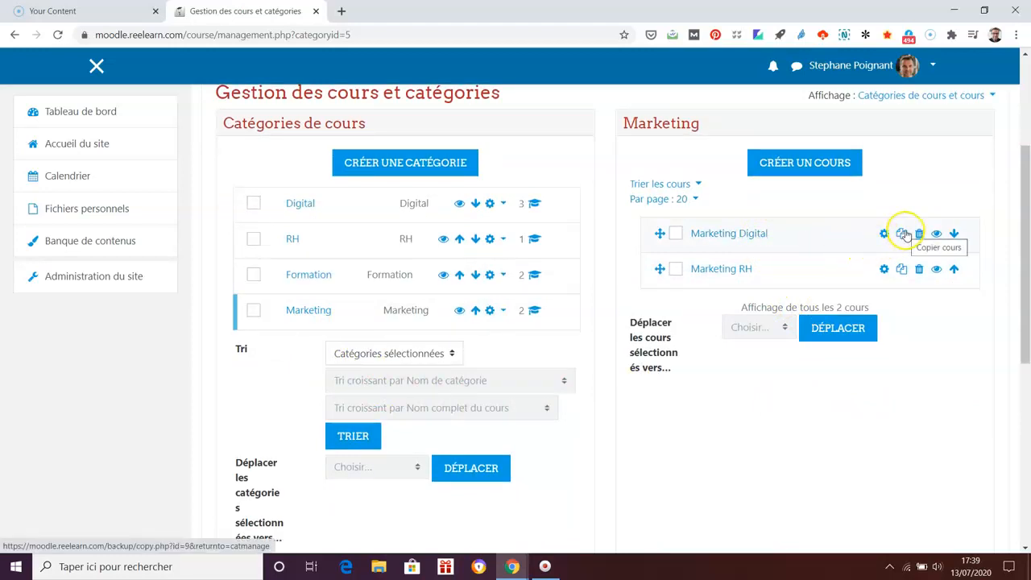
pyautogui.click(760, 233)
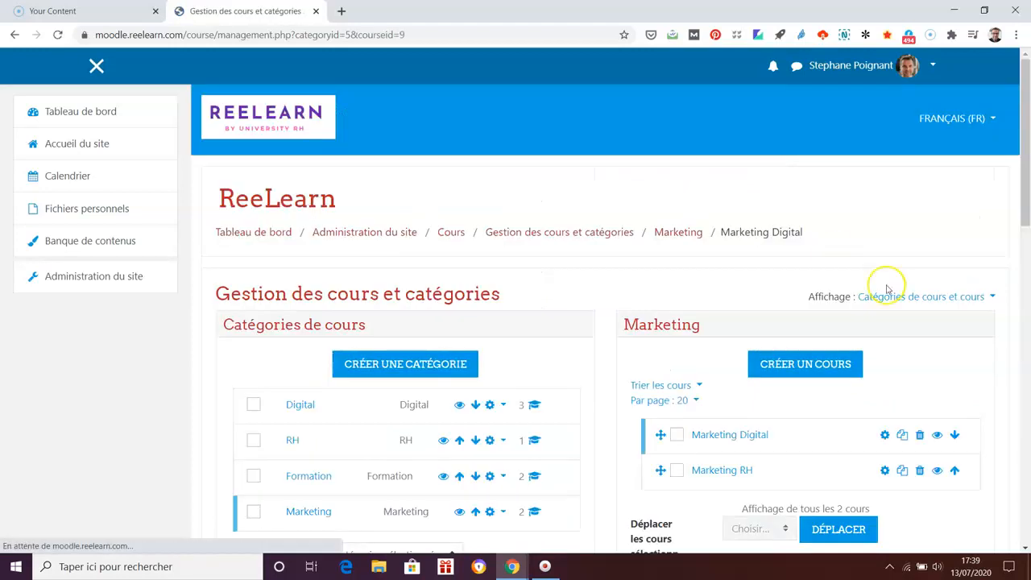
pyautogui.scroll(-1, 984, 392)
pyautogui.scroll(-2, 984, 391)
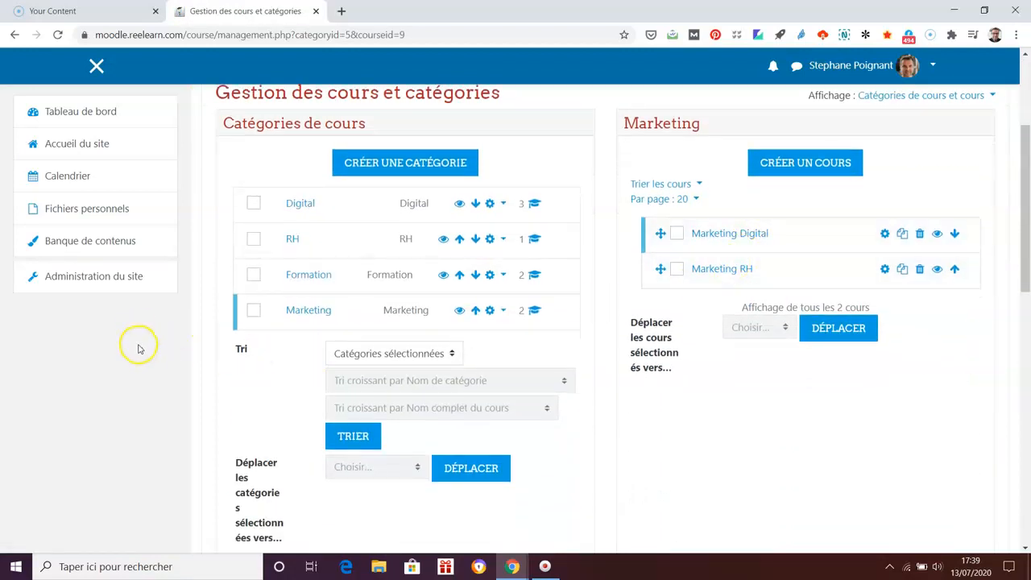
# Find the Marketing Digital course among the available courses on the site home page and open it
pyautogui.click(101, 144)
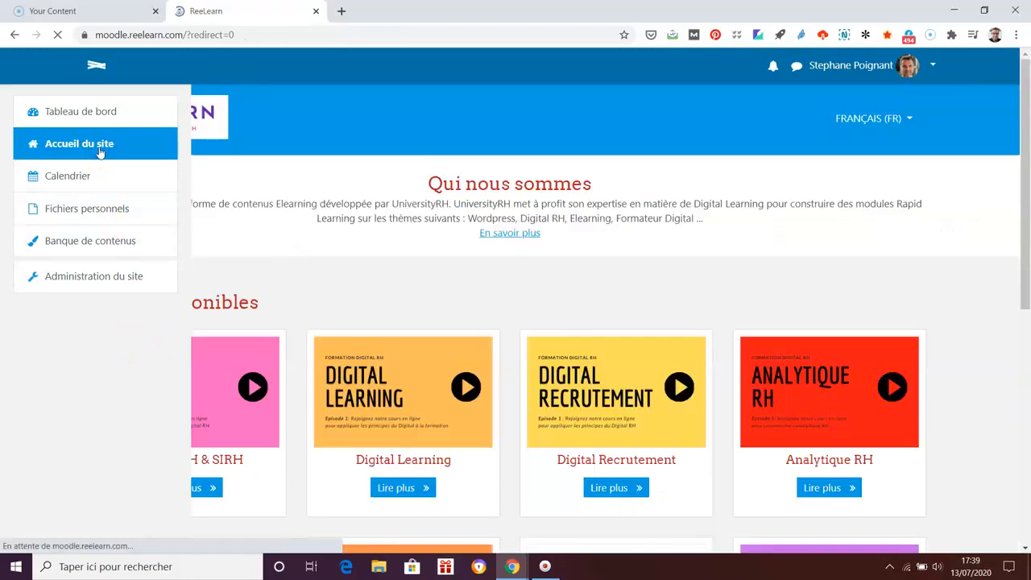
pyautogui.scroll(-2, 995, 356)
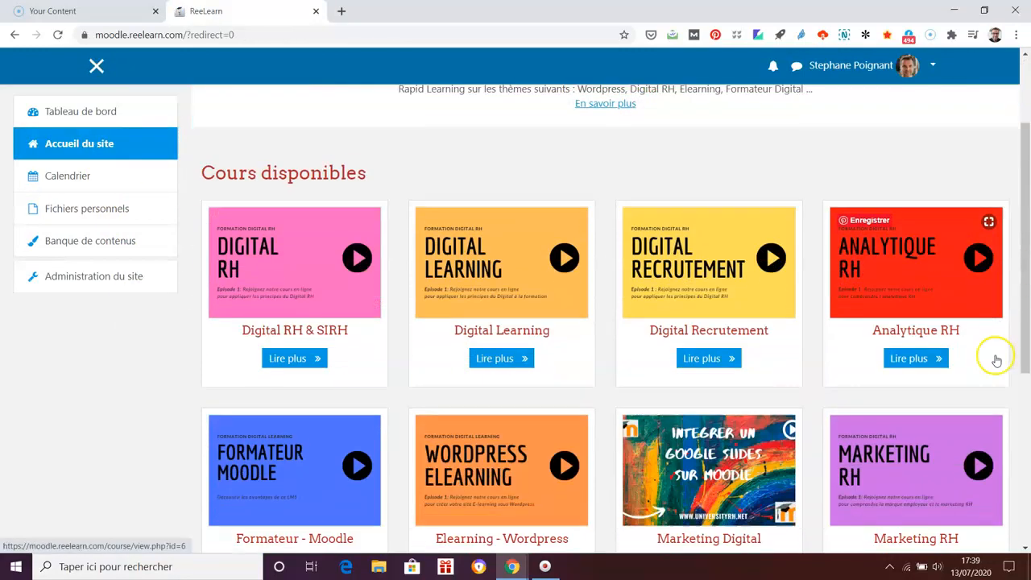
pyautogui.scroll(-1, 994, 357)
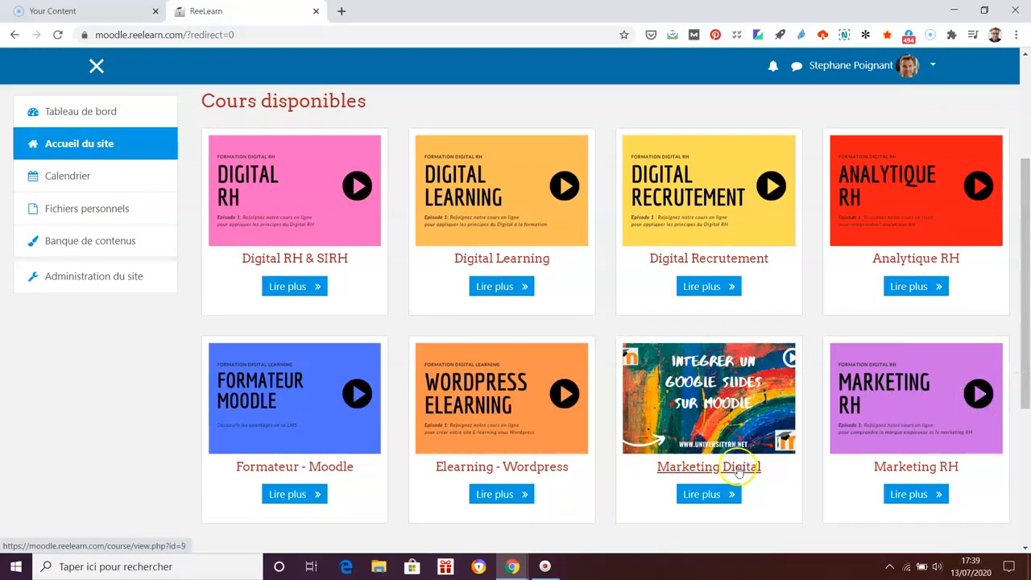
pyautogui.click(716, 495)
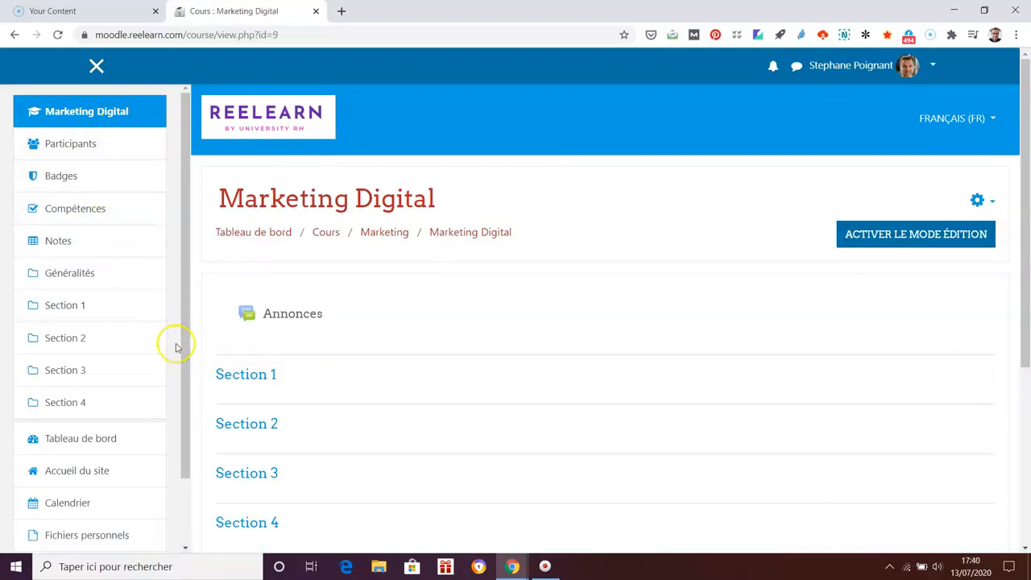
# Return to the site administration and display its course administration options
pyautogui.moveTo(185, 350); pyautogui.dragTo(182, 475)
pyautogui.click(131, 527)
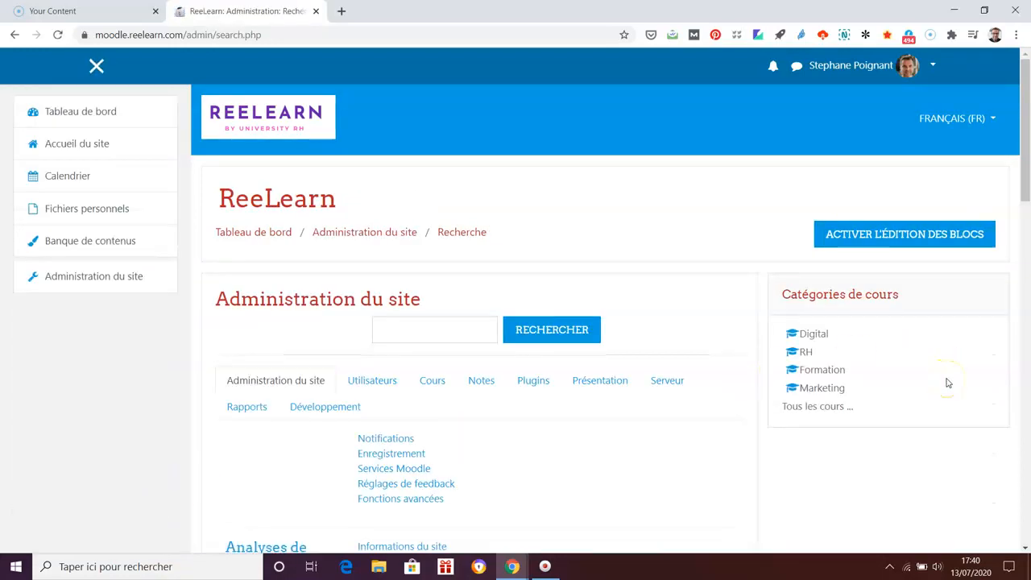
pyautogui.click(444, 384)
pyautogui.scroll(-2, 999, 409)
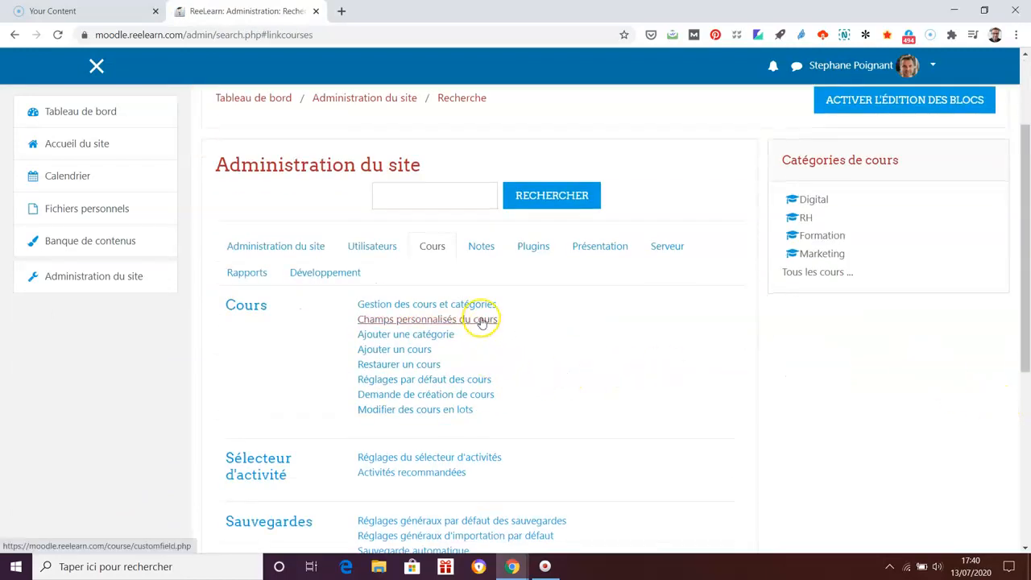